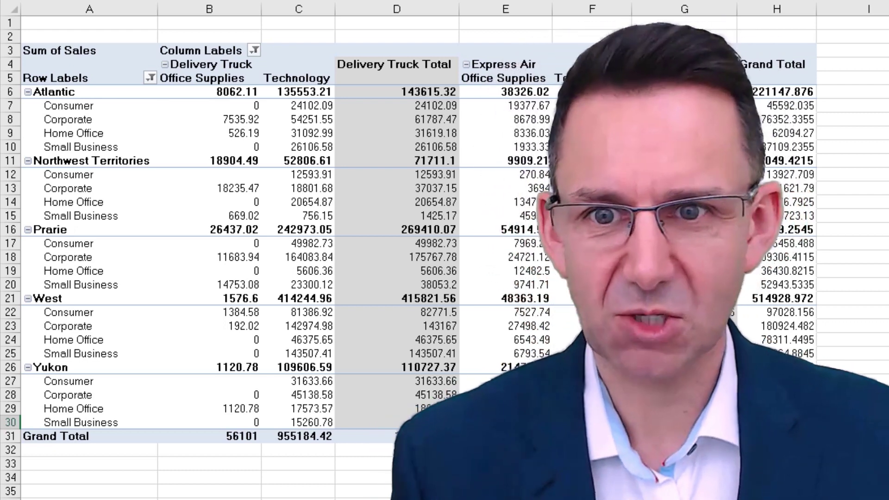
# Format the Sum of Sales values as Number with 0 decimal places and a thousands separator
pyautogui.rightClick(249, 125)
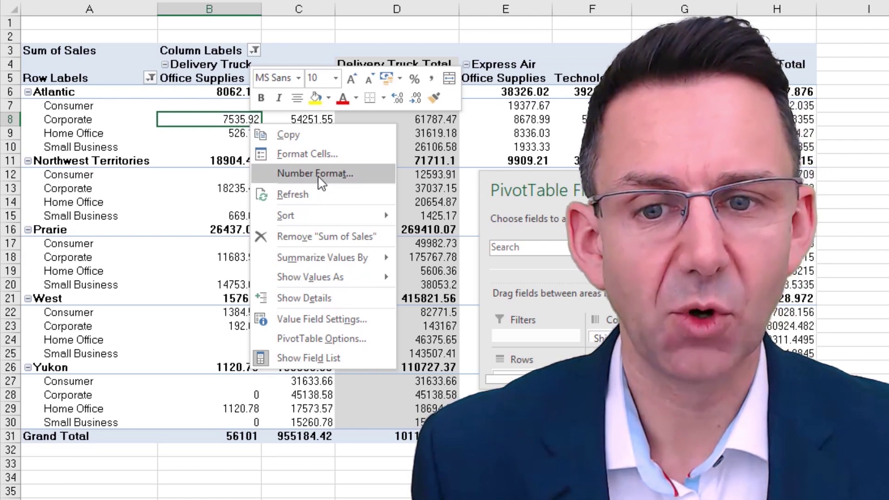
pyautogui.click(319, 174)
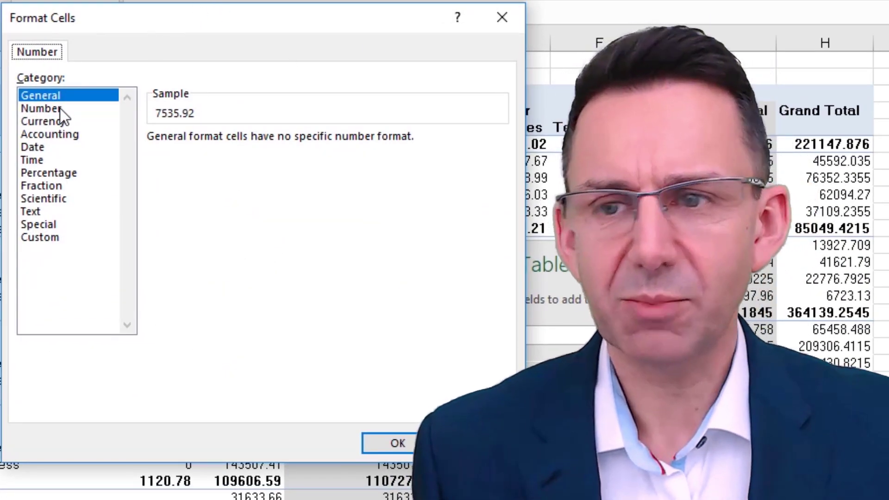
pyautogui.click(51, 108)
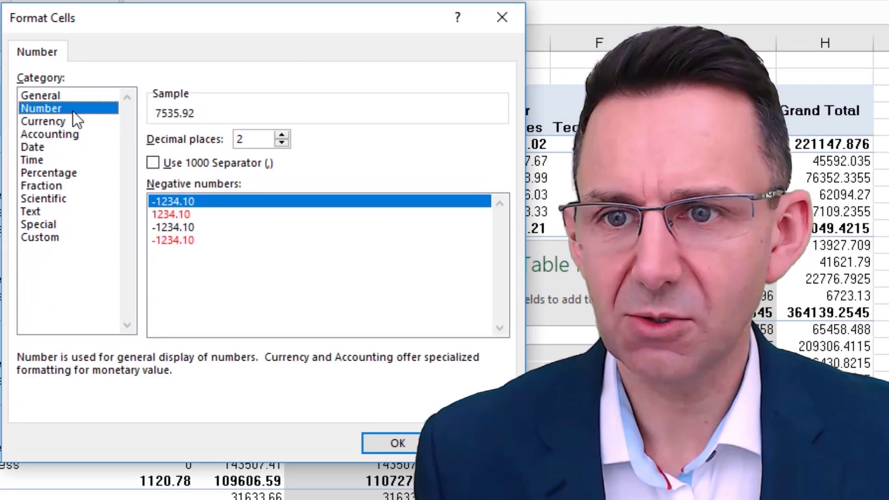
pyautogui.click(281, 143)
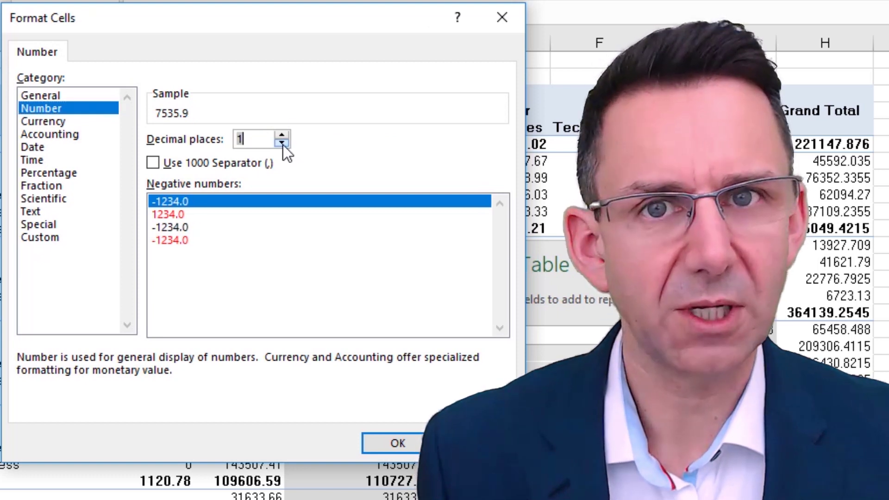
pyautogui.click(281, 142)
pyautogui.click(150, 168)
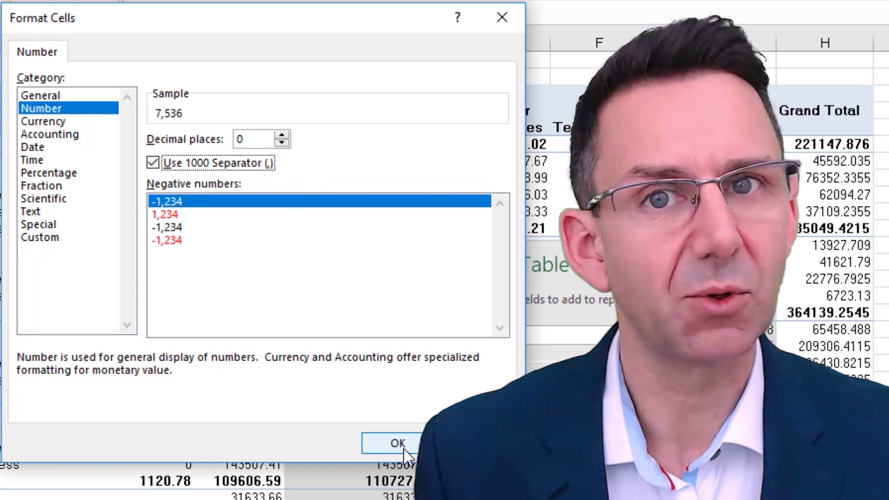
pyautogui.click(398, 444)
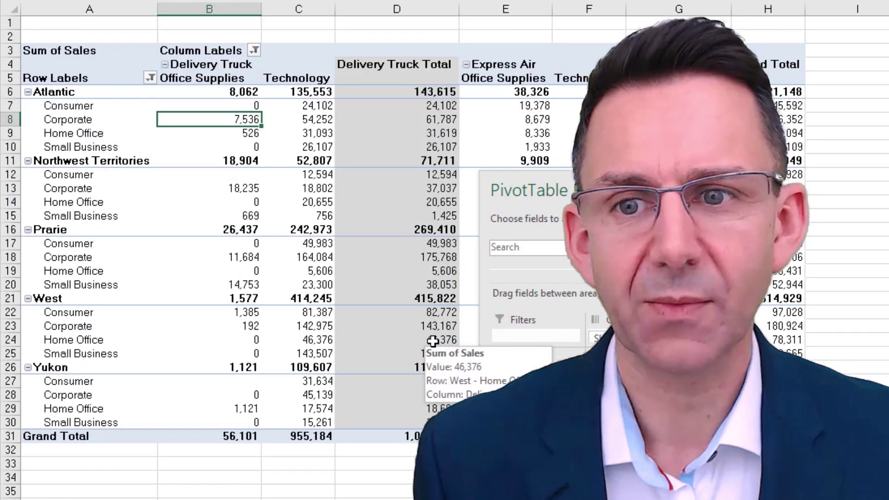
pyautogui.click(772, 188)
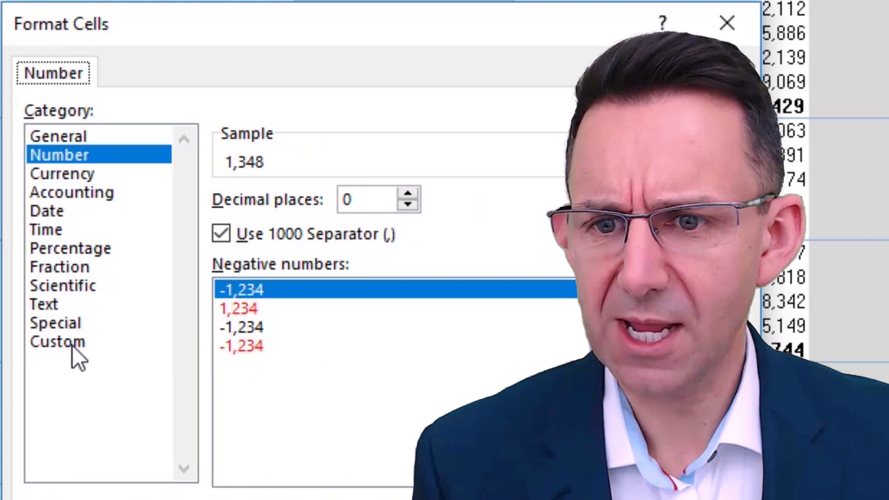
# Switch to the Custom category and select the #,##0;-#,##0 format code as a starting point
pyautogui.click(73, 346)
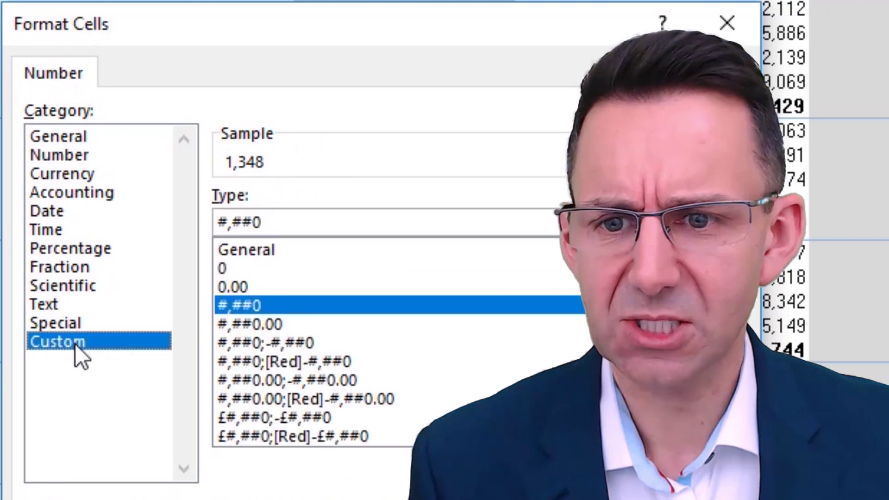
pyautogui.click(290, 227)
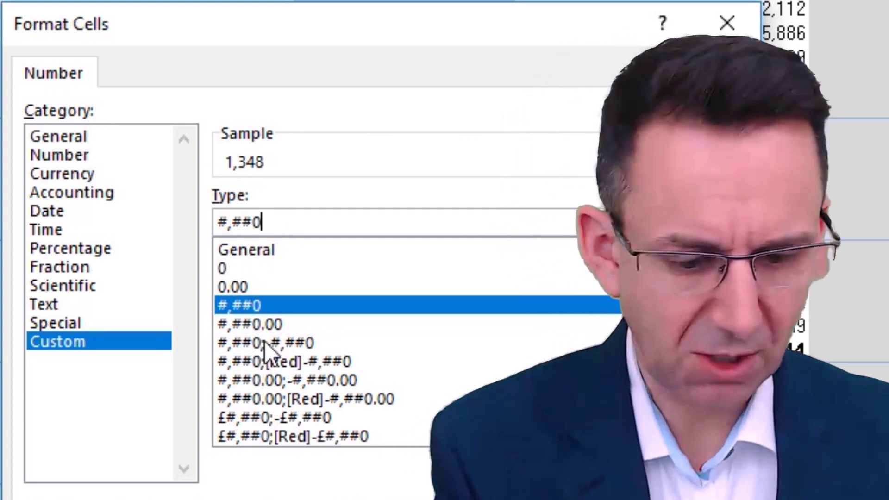
pyautogui.write(';')
pyautogui.click(266, 342)
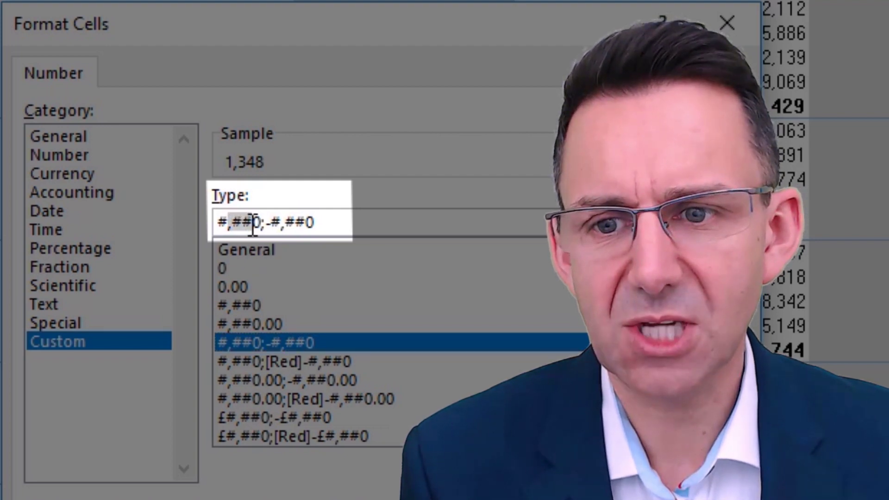
# Edit the format code to add .0, replace the leading # with 0, and select the ;-#,##0 section
pyautogui.click(229, 228)
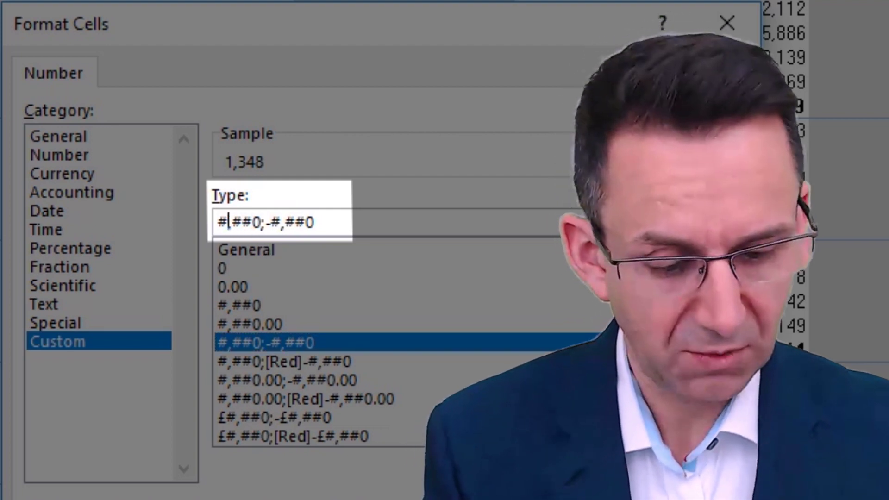
pyautogui.write('.0')
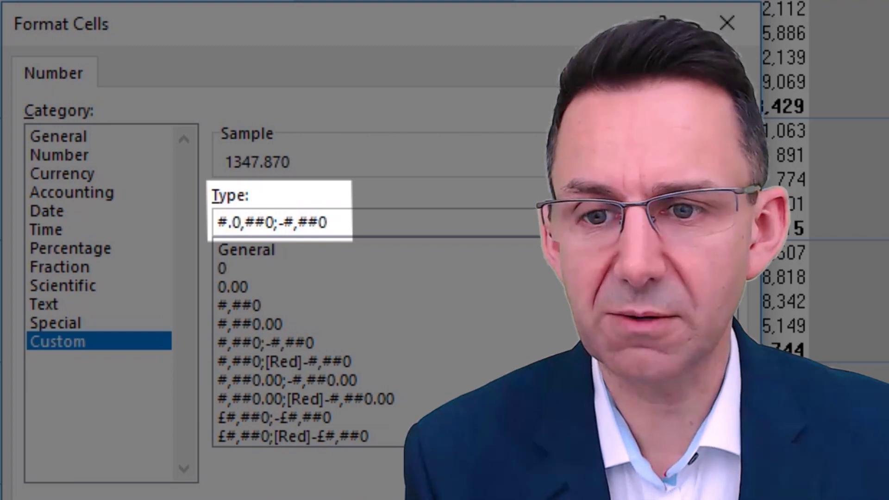
pyautogui.press('Delete')
pyautogui.press('Delete')
pyautogui.press('Delete')
pyautogui.press('Delete')
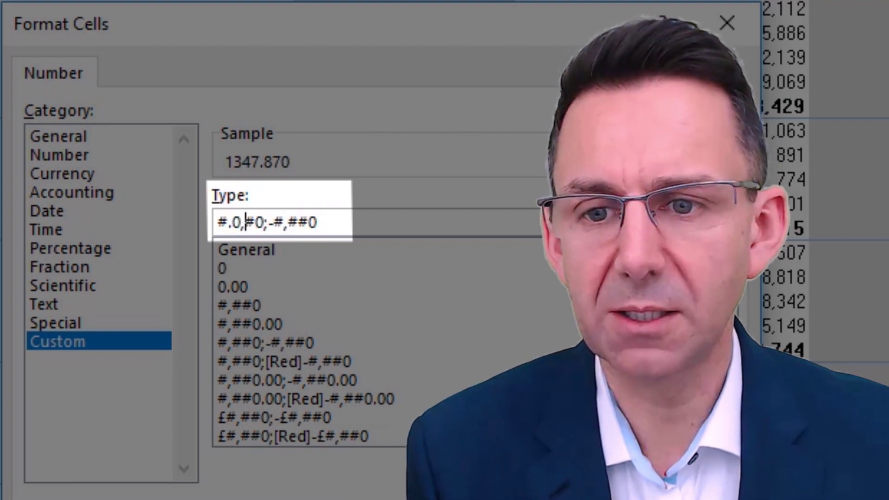
pyautogui.write(';')
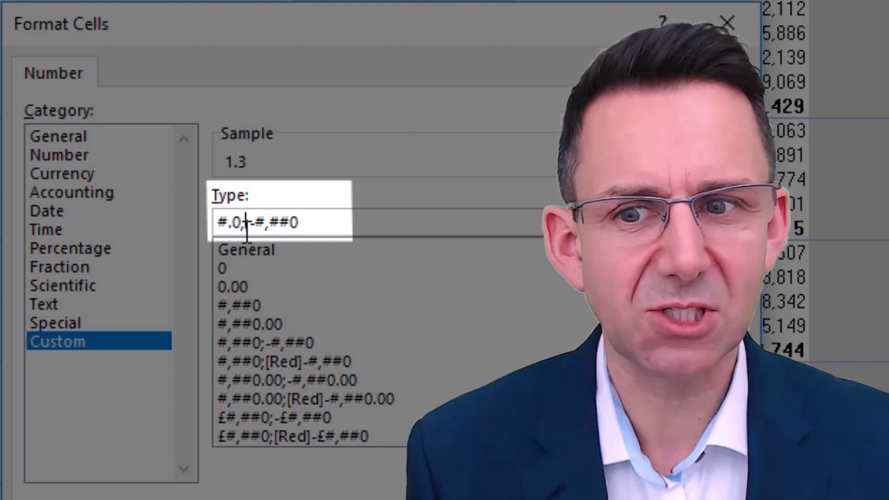
pyautogui.click(247, 227)
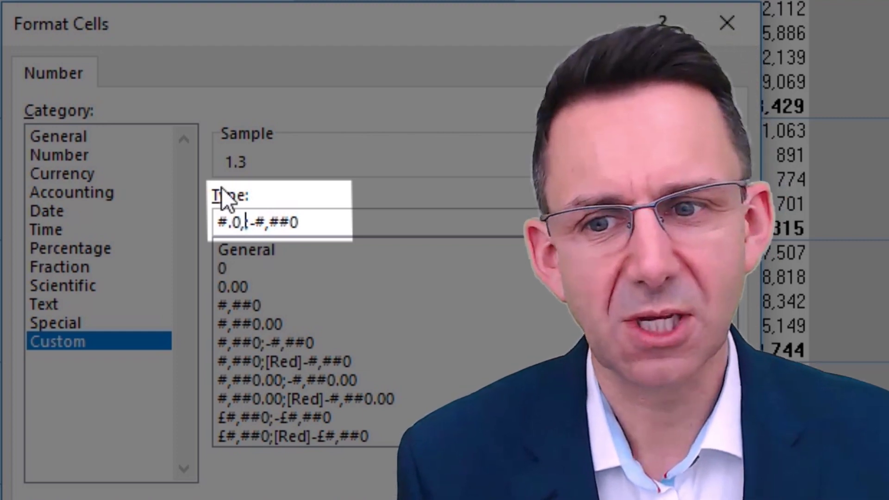
pyautogui.click(230, 222)
pyautogui.press('BackSpace')
pyautogui.write('0.')
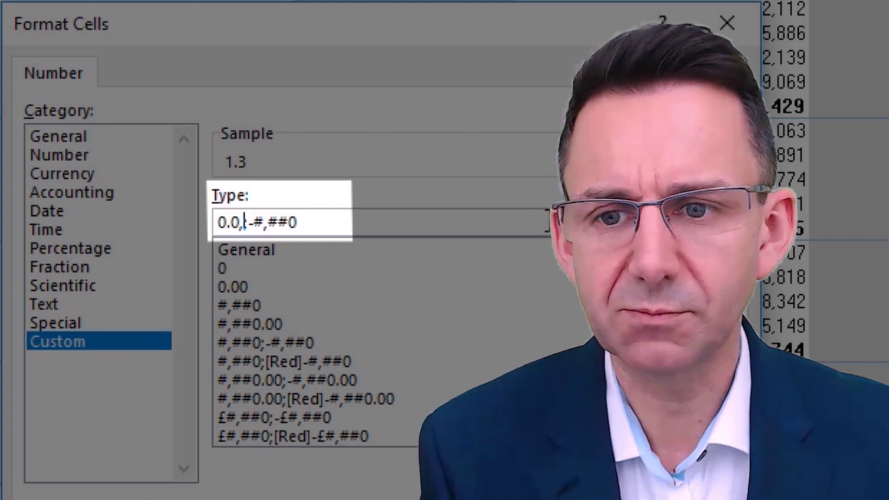
pyautogui.moveTo(243, 223); pyautogui.dragTo(299, 223)
# Delete the negative-number section and prefix #,## to make the code #,##0.0,
pyautogui.press('BackSpace')
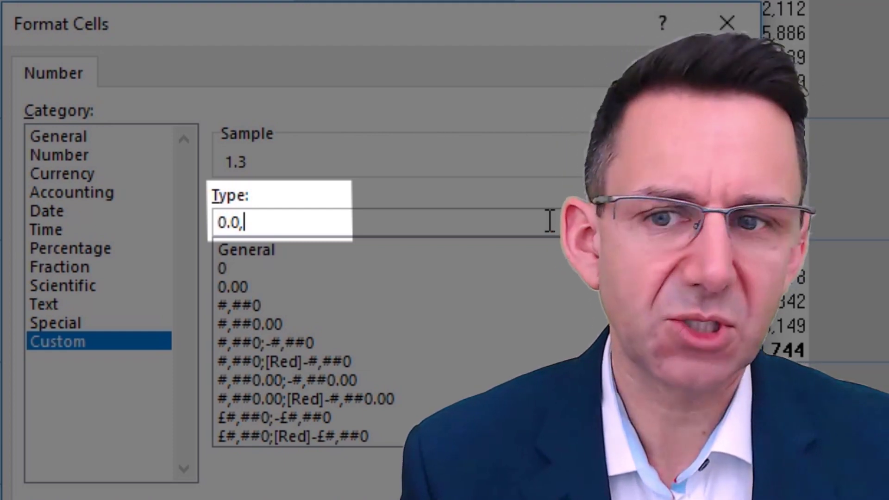
pyautogui.press('Left')
pyautogui.press('Left')
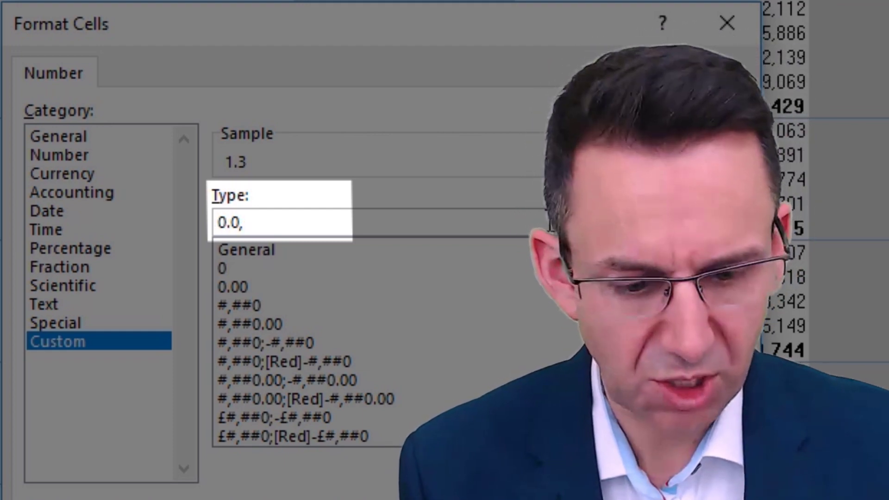
pyautogui.write('#')
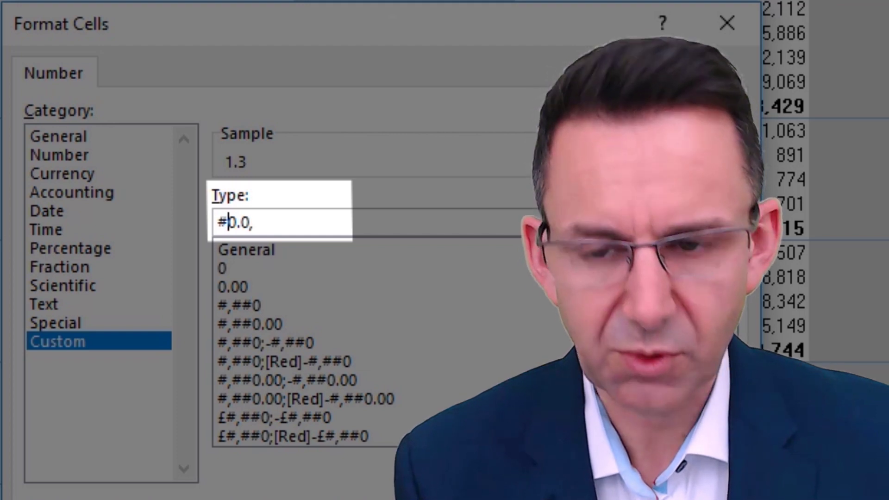
pyautogui.write(',')
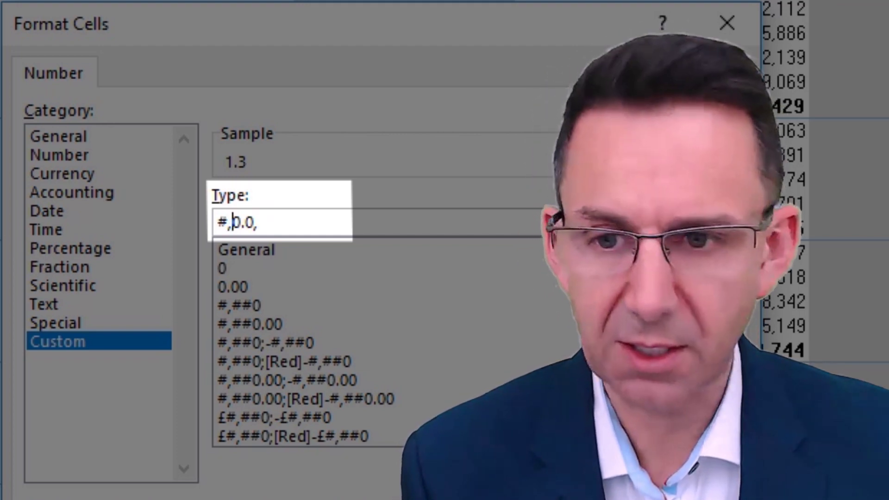
pyautogui.write('##')
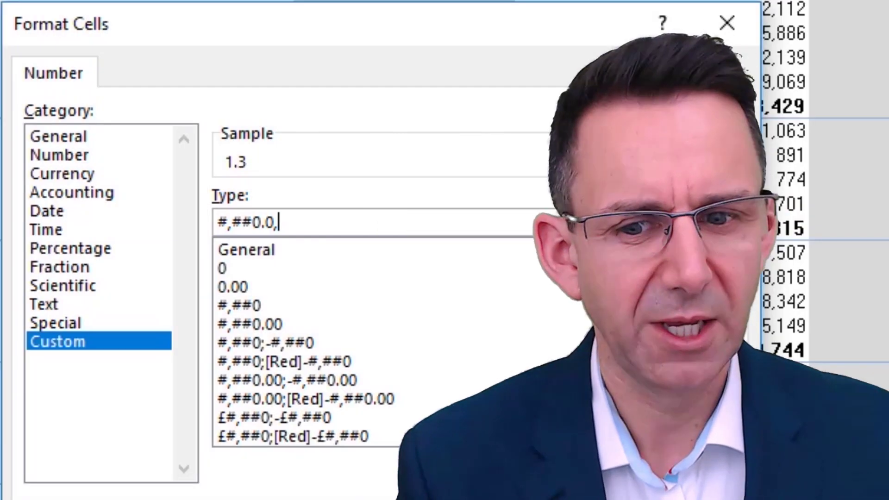
# Confirm the #,##0.0, format so pivot sales show in thousands, e.g. 221.1 for Atlantic
pyautogui.press('Return')
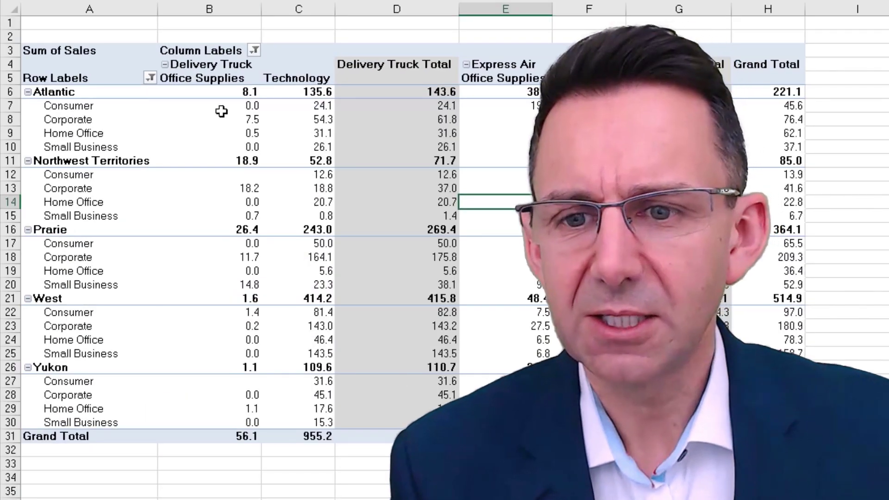